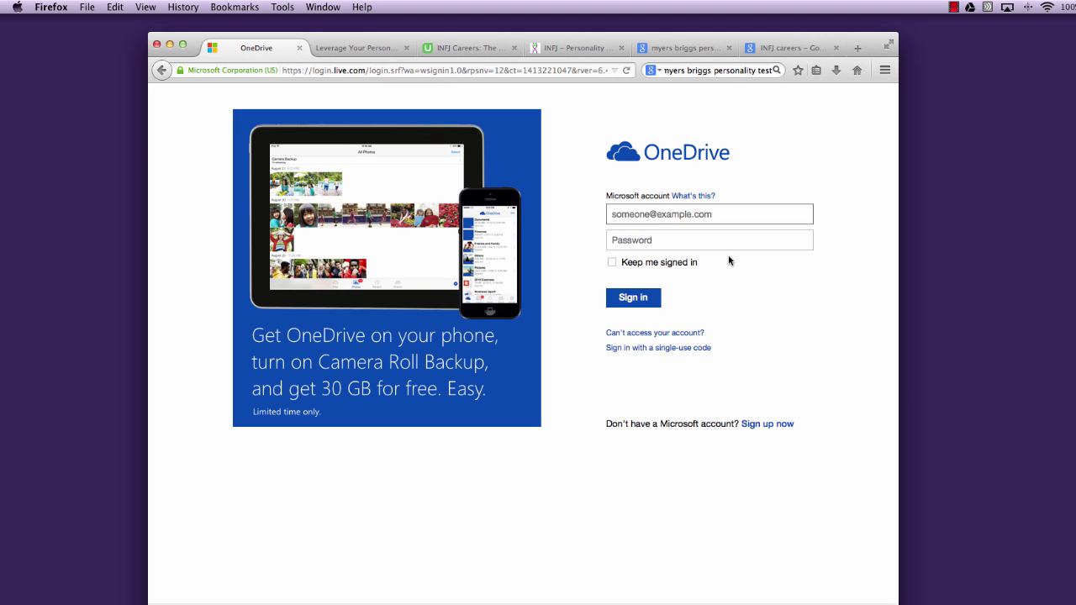
- Sign in to OneDrive with the suggested account e-mail and the account password
type("m")
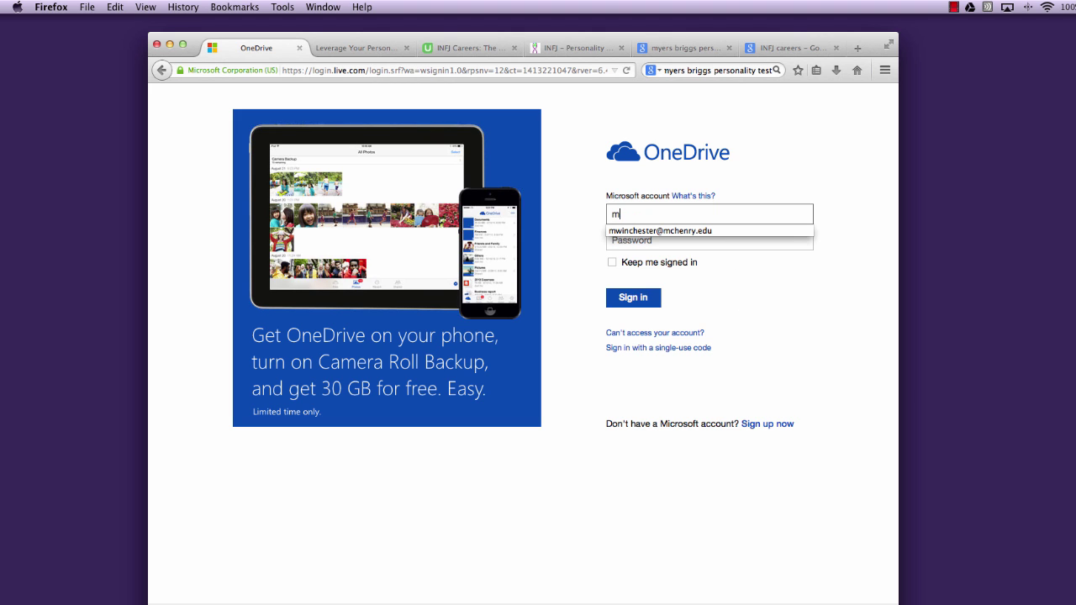
type("wi")
key("Down")
key("Return")
key("Tab")
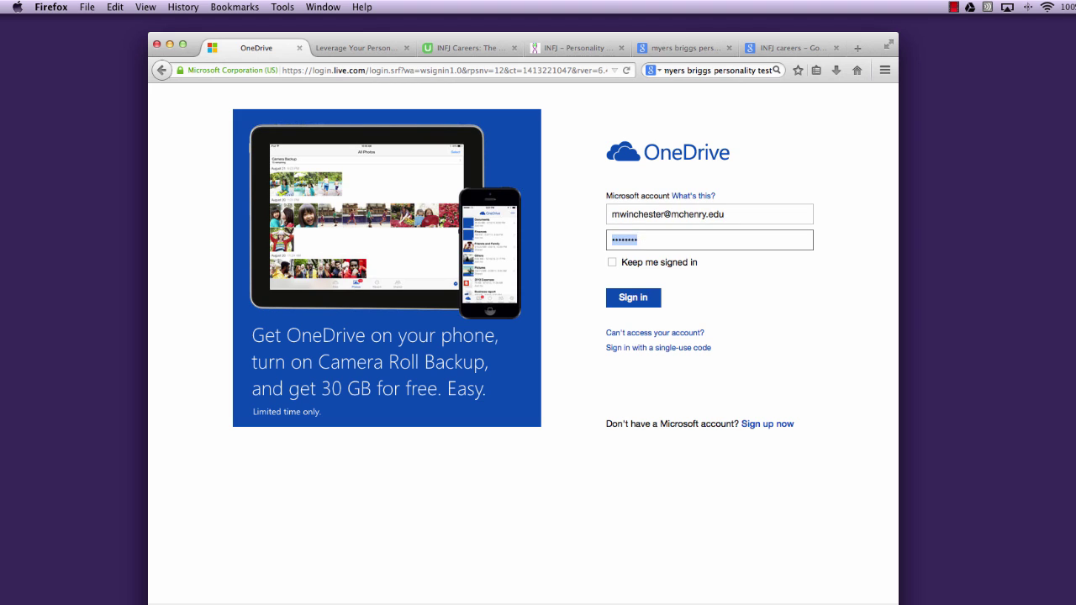
type("••••")
left_click(649, 295)
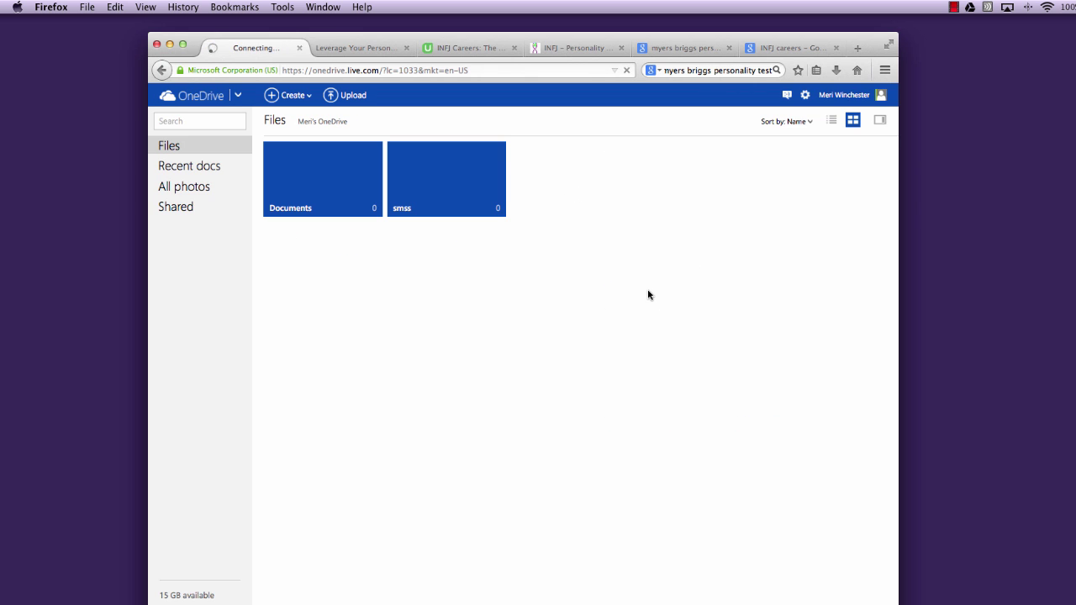
- Create a new blank Word document from the Create menu
left_click(309, 98)
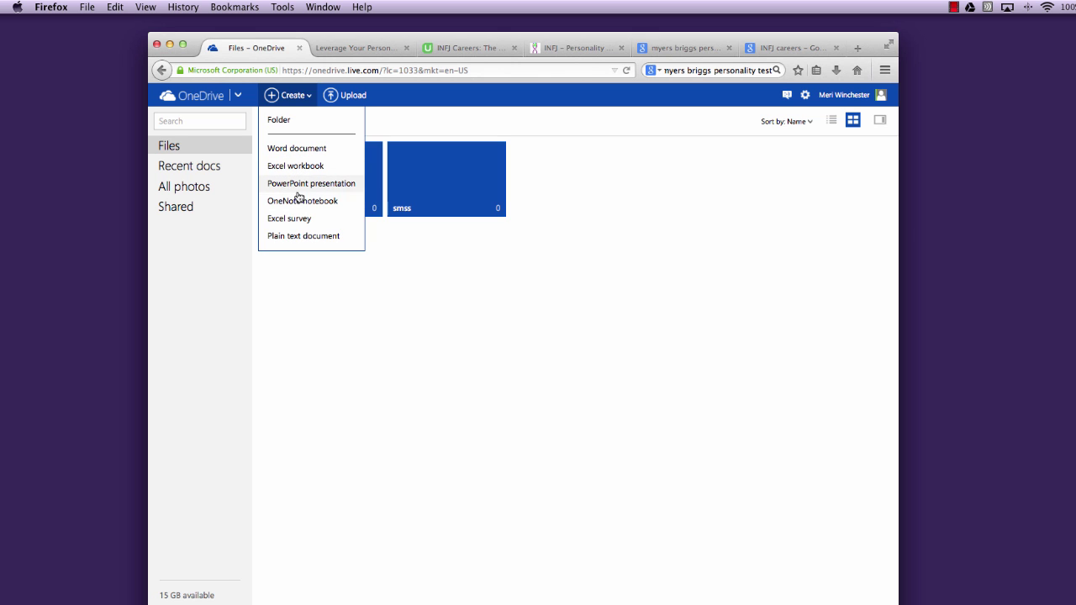
left_click(323, 154)
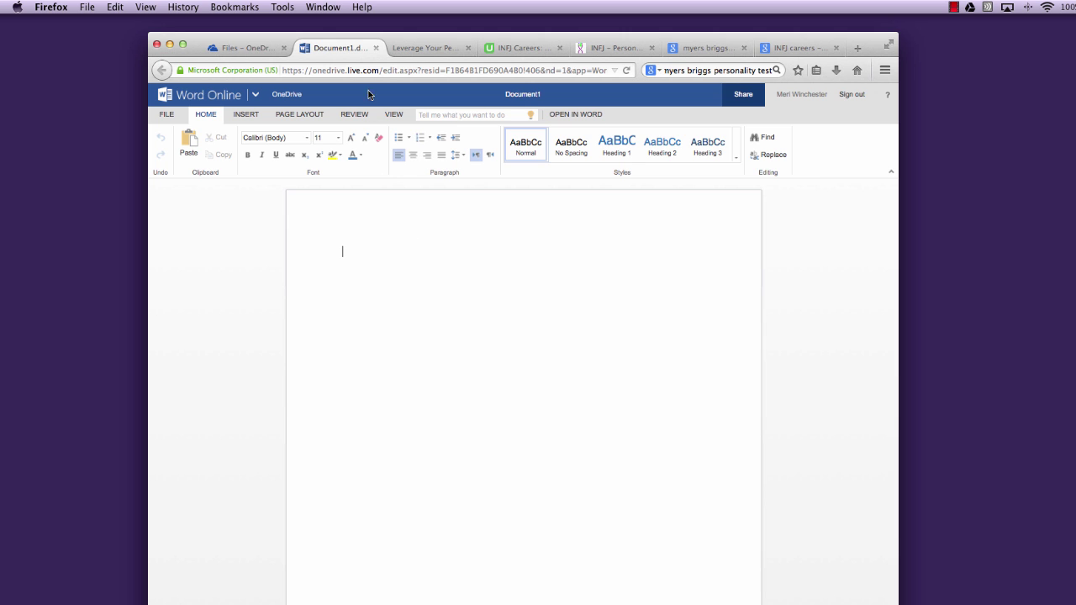
- Close the Document1 tab to return to the OneDrive Files list
left_click(371, 49)
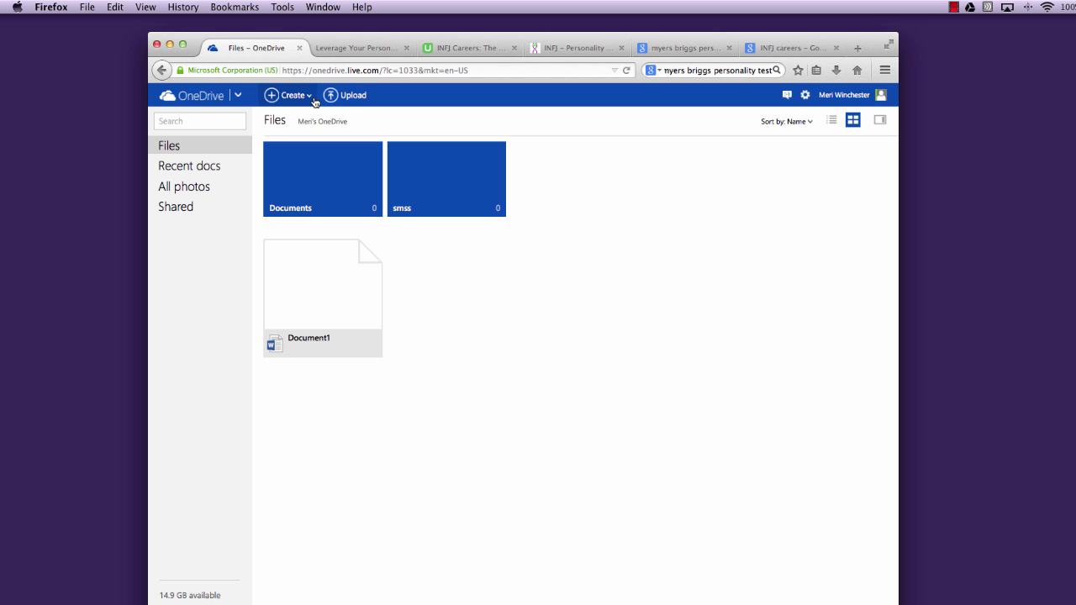
- Delete the empty Document1 file from OneDrive using Manage > Delete
left_click(334, 252)
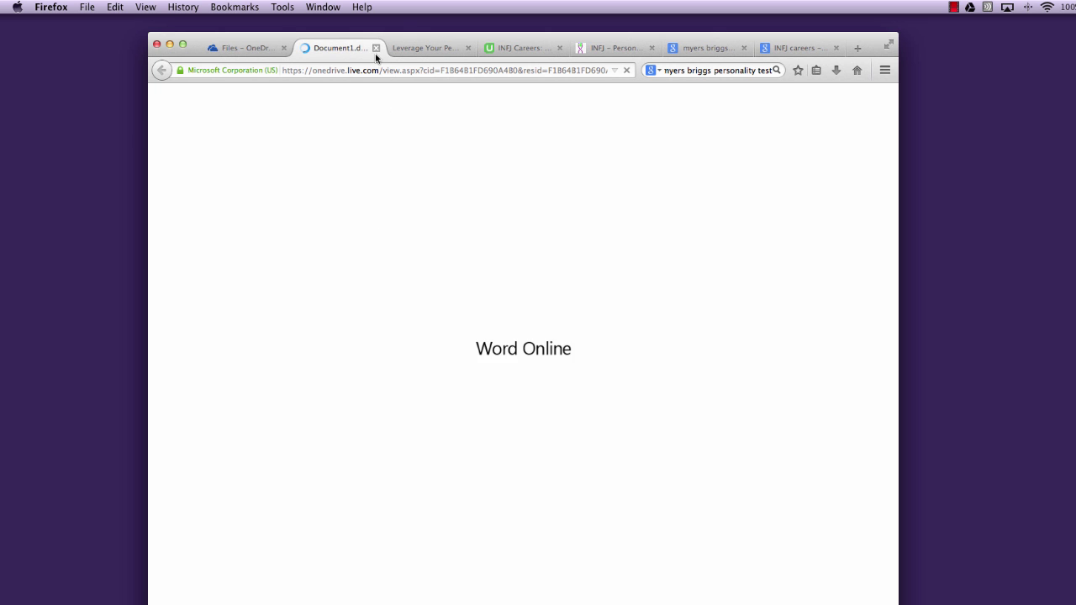
left_click(376, 48)
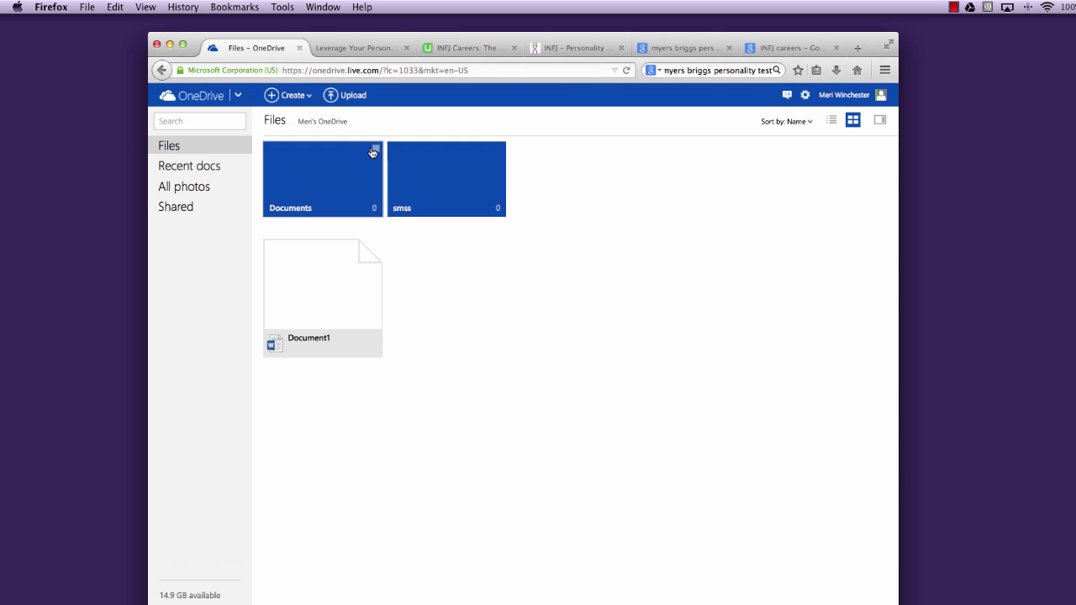
left_click(376, 245)
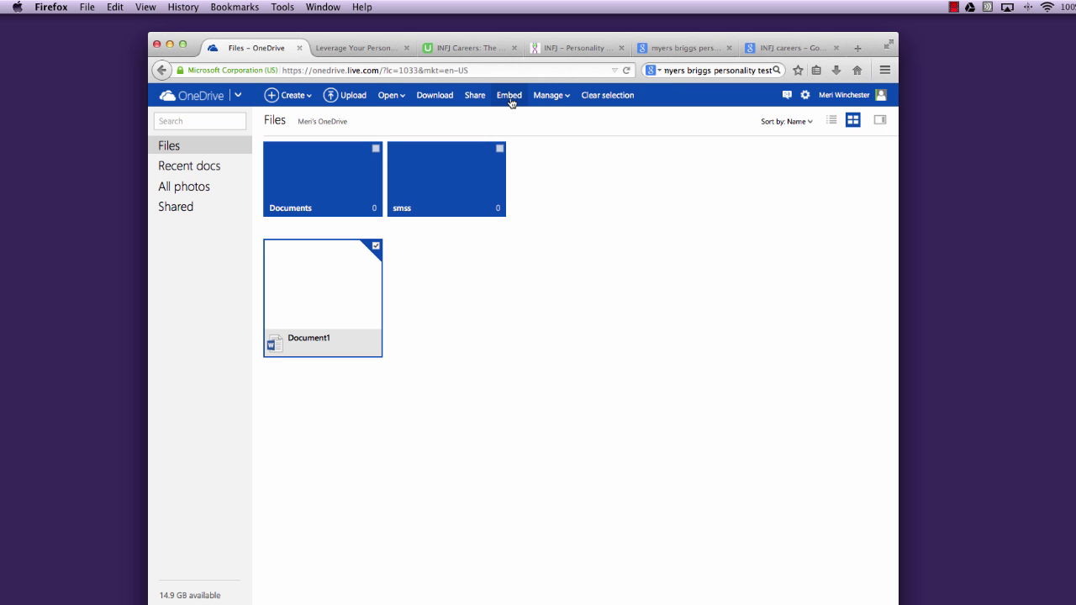
left_click(555, 96)
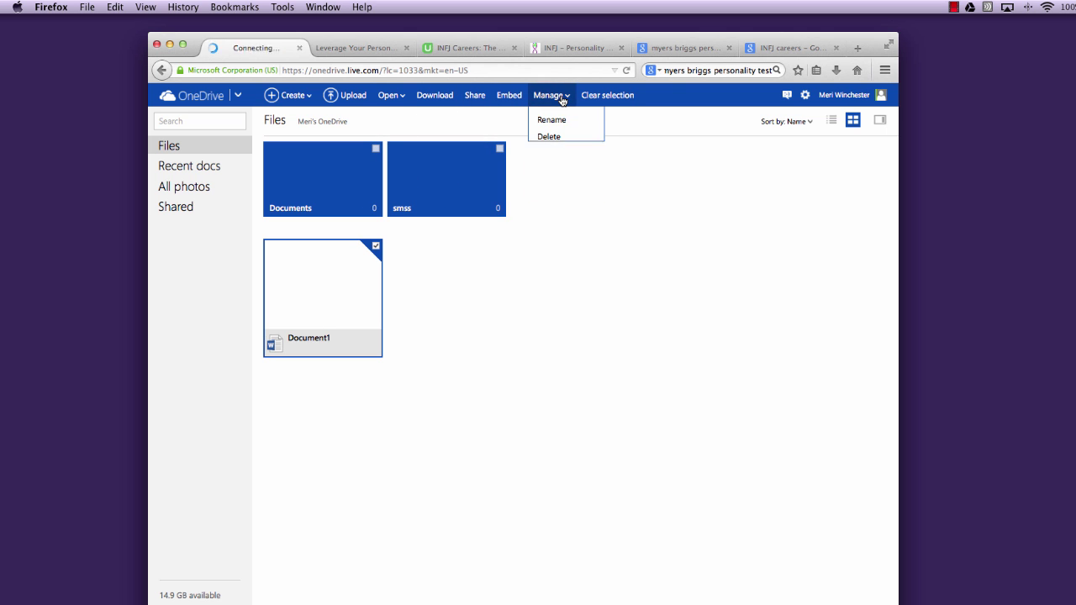
left_click(555, 136)
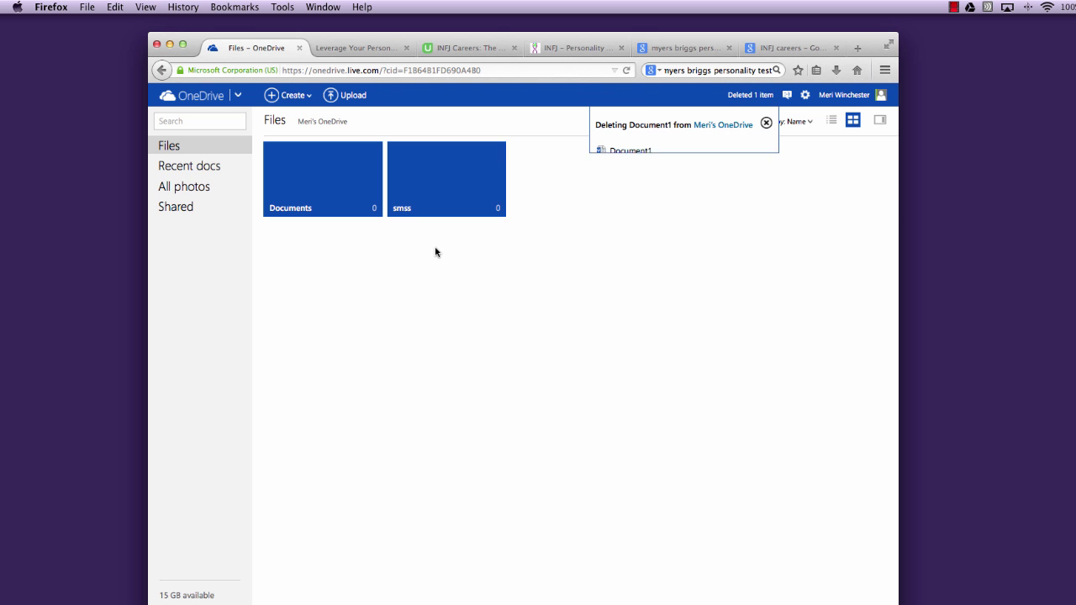
left_click(308, 98)
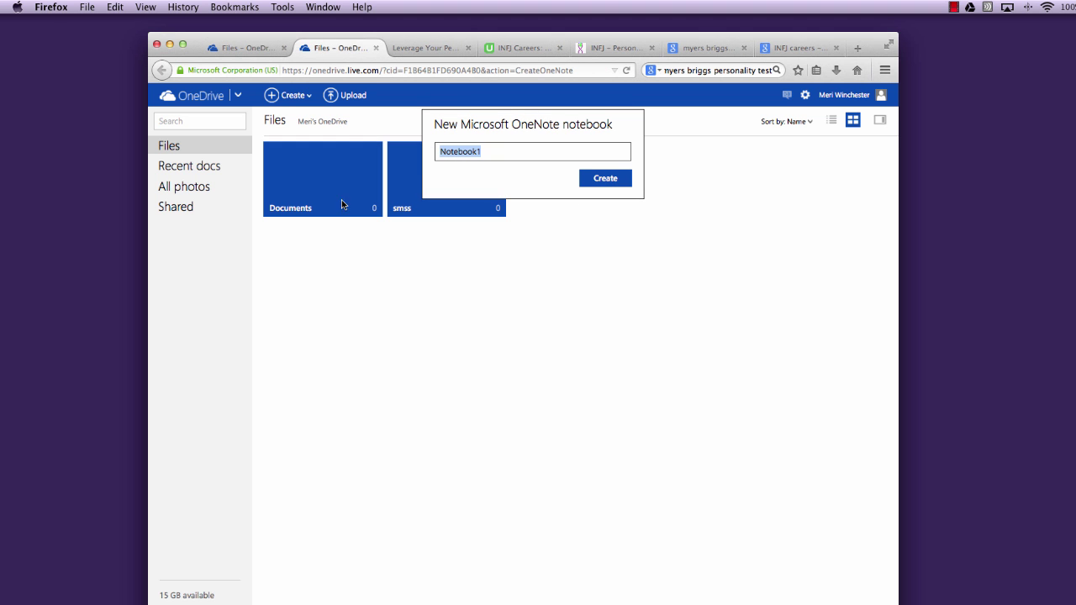
- Create a new OneNote notebook named 'MCC'
type("MC")
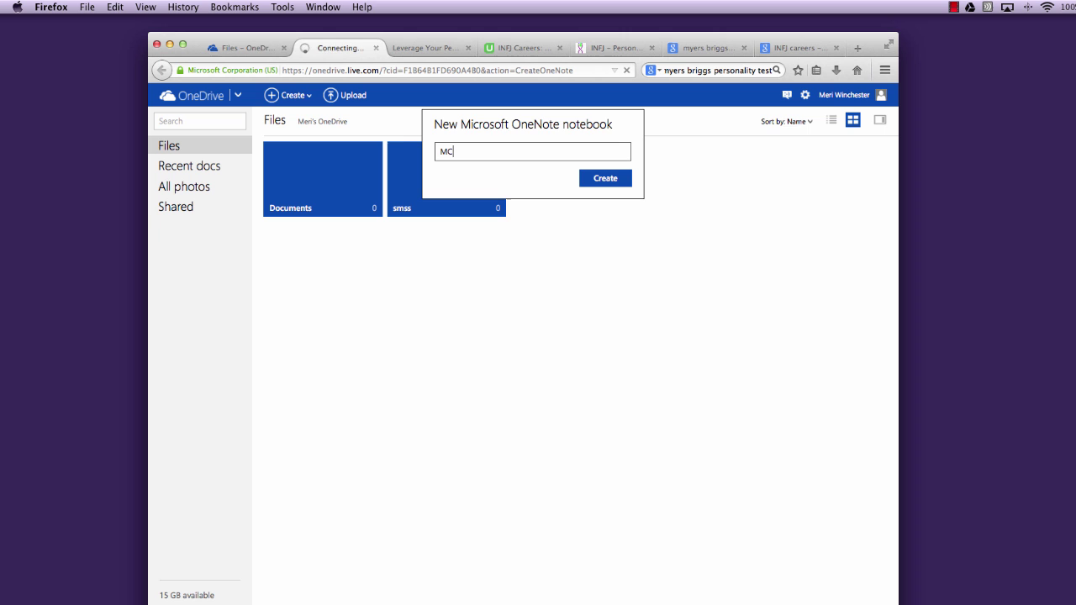
type("C")
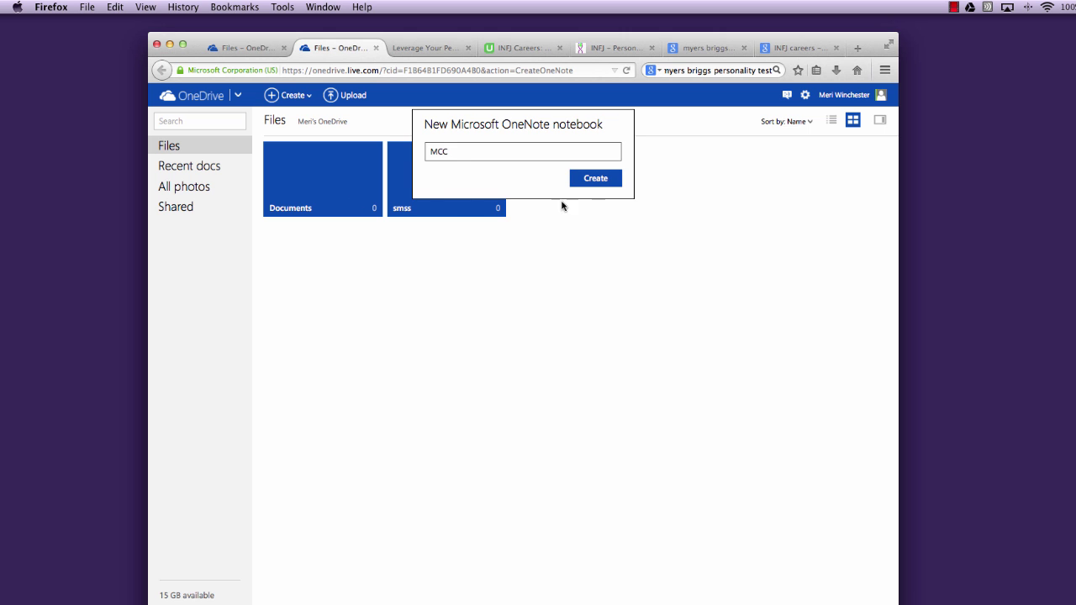
left_click(577, 184)
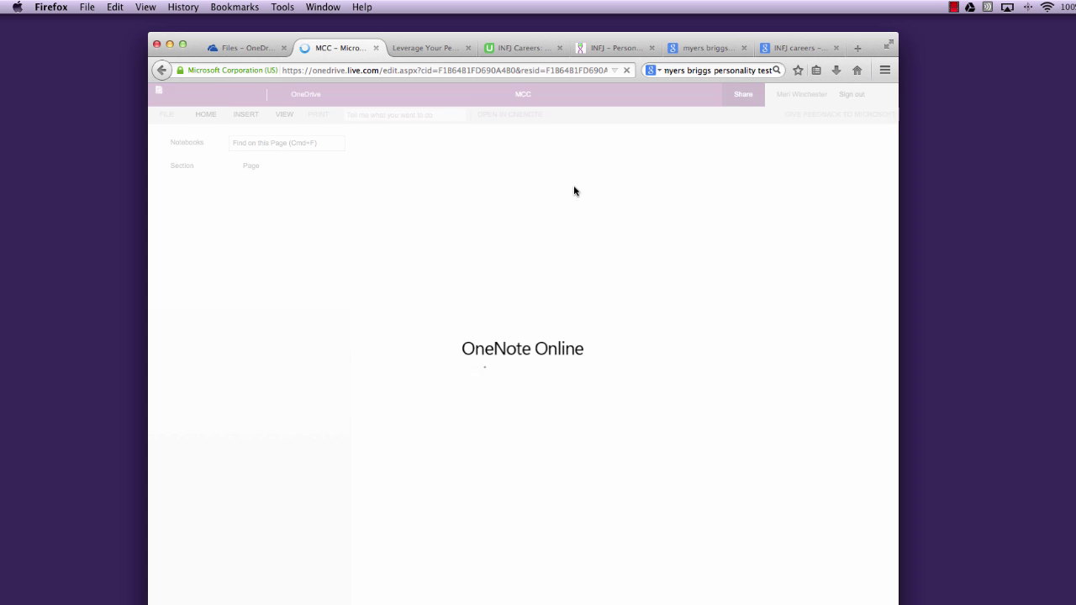
- Rename the notebook's Untitled Section to 'Computer Literacy'
right_click(211, 191)
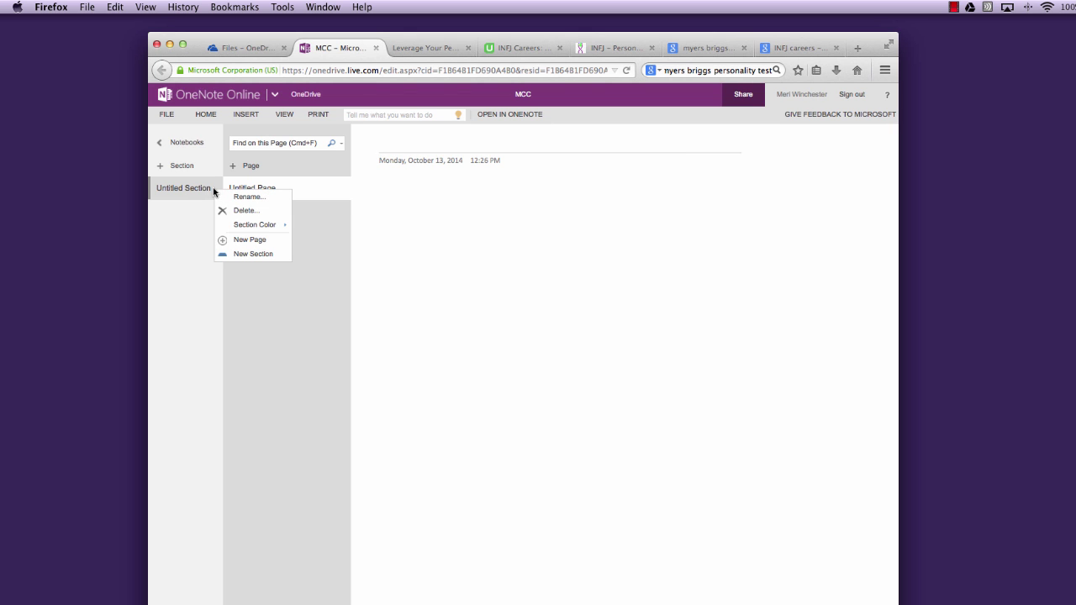
left_click(244, 197)
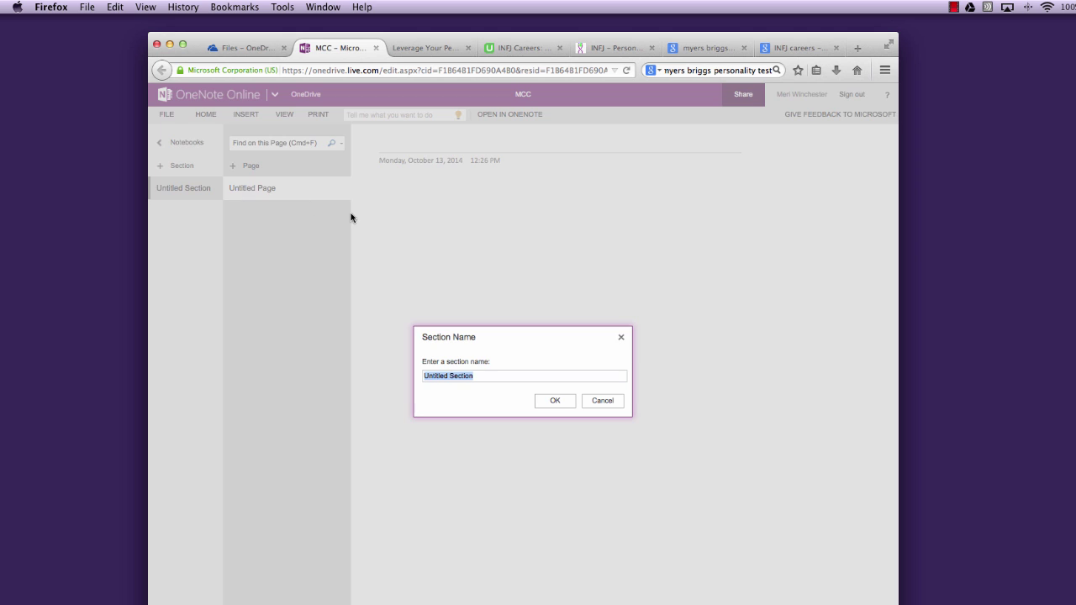
type("Computer Literacy")
- Title the first page 'Personality type', correcting the misspelled word
left_click(572, 401)
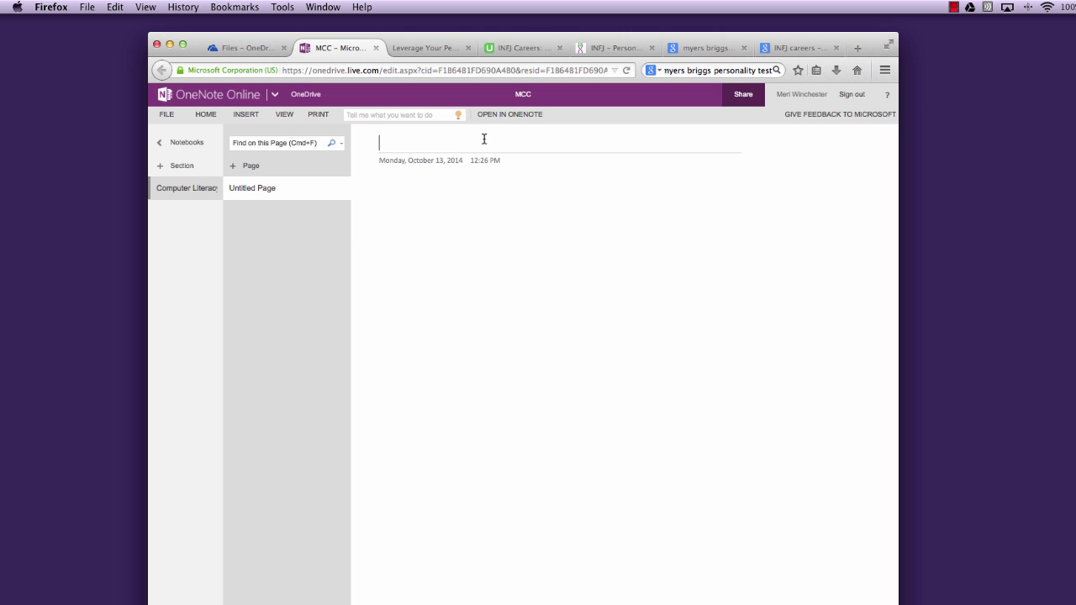
type("Person")
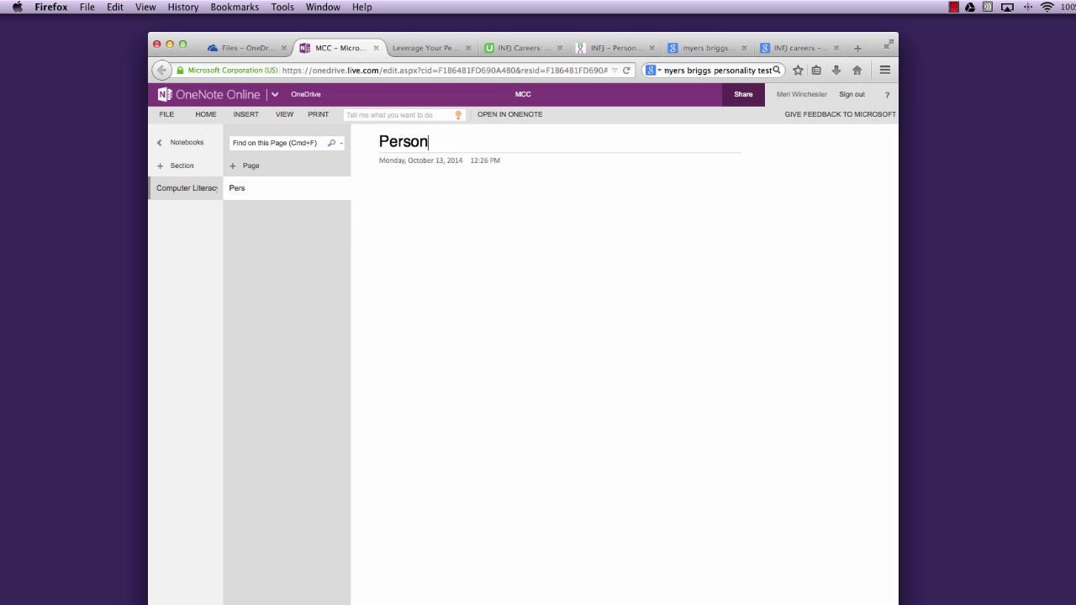
type("laity type")
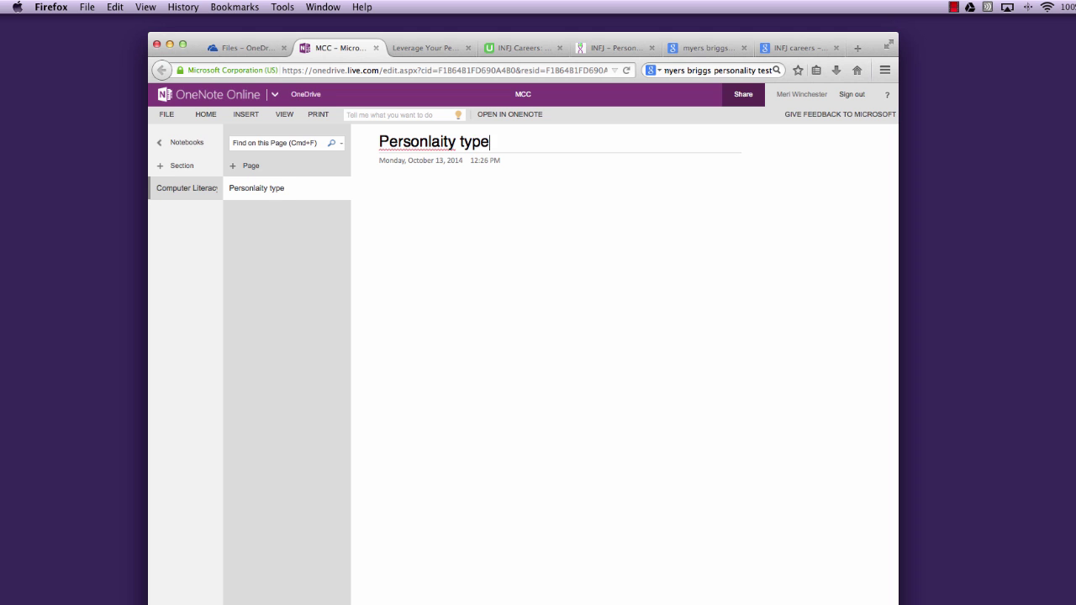
right_click(421, 153)
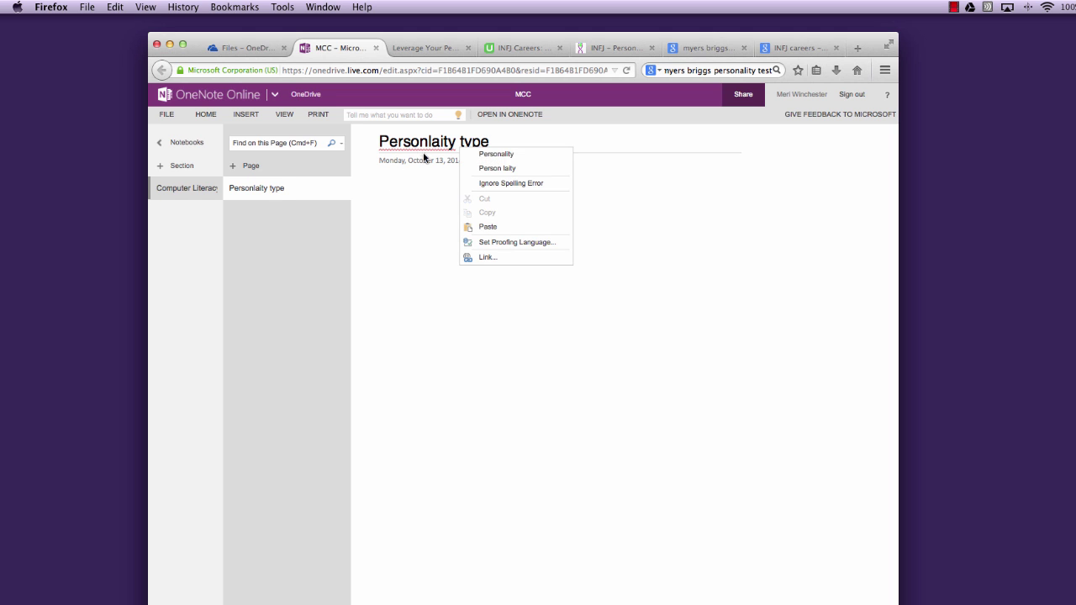
left_click(479, 156)
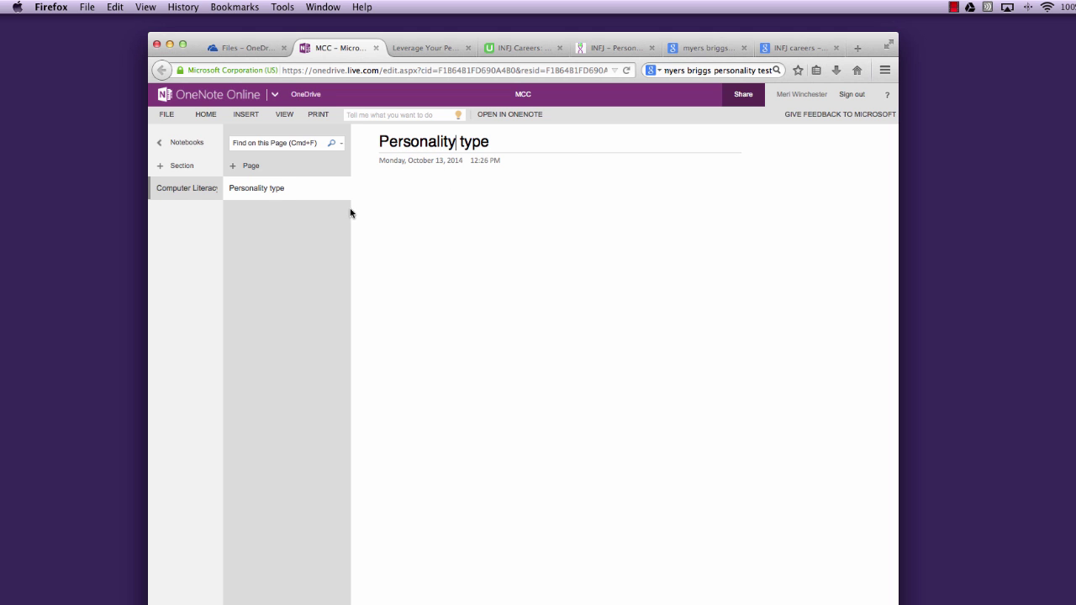
- Add two pages titled 'Career research 1:' and 'Career research 2:'
left_click(239, 167)
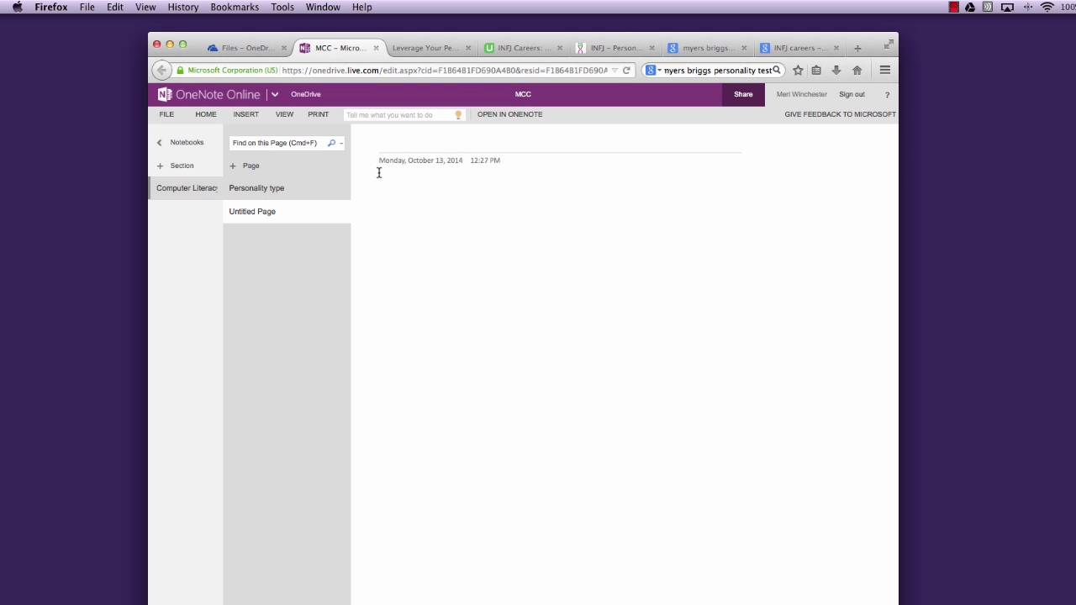
type("Care")
type("er researc")
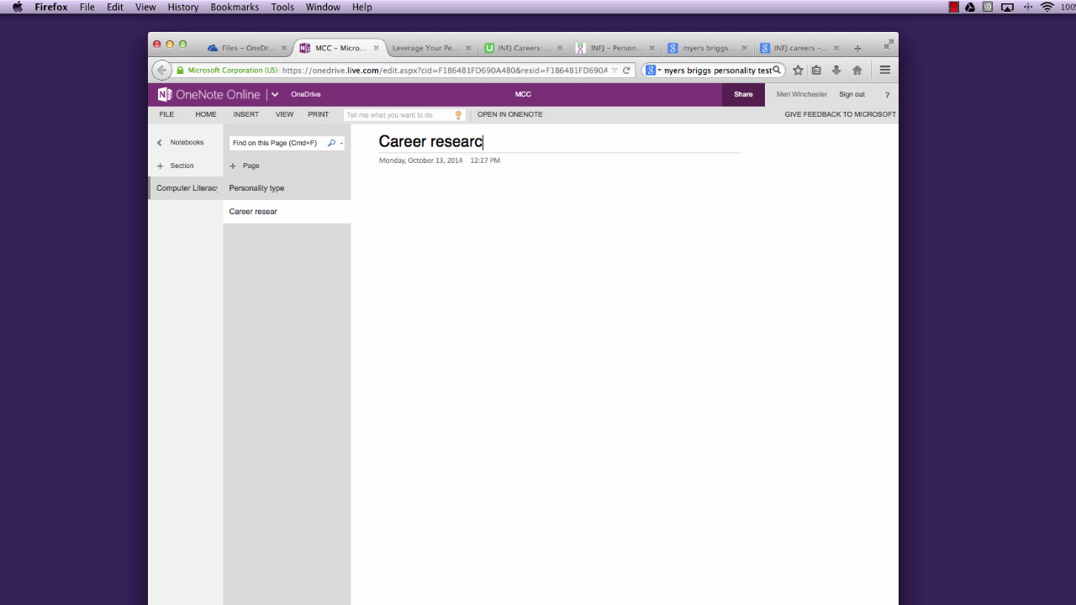
type("h 1:")
left_click(273, 162)
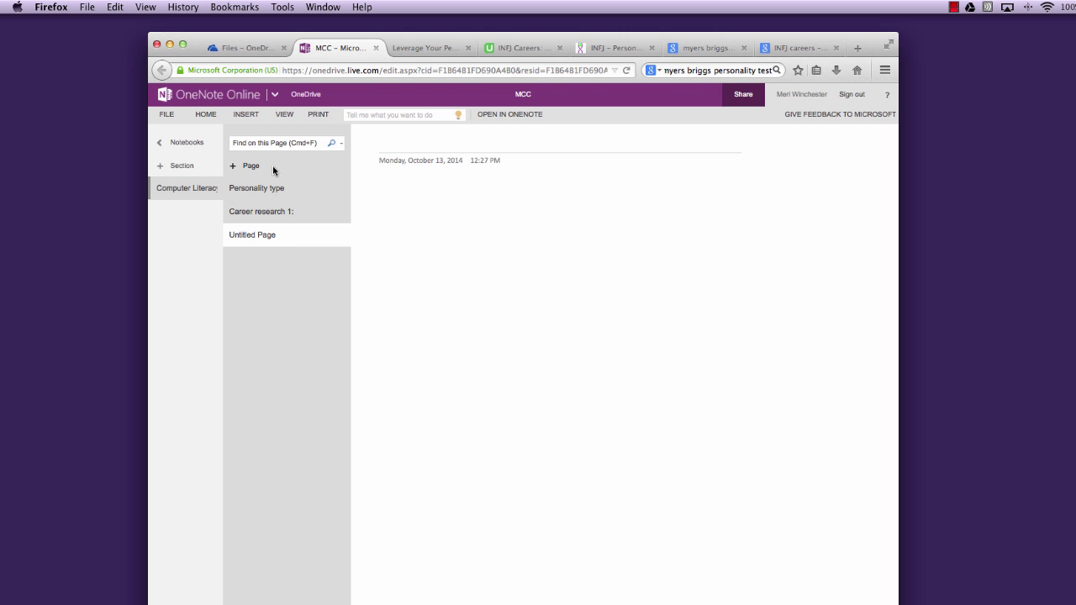
type("CAR")
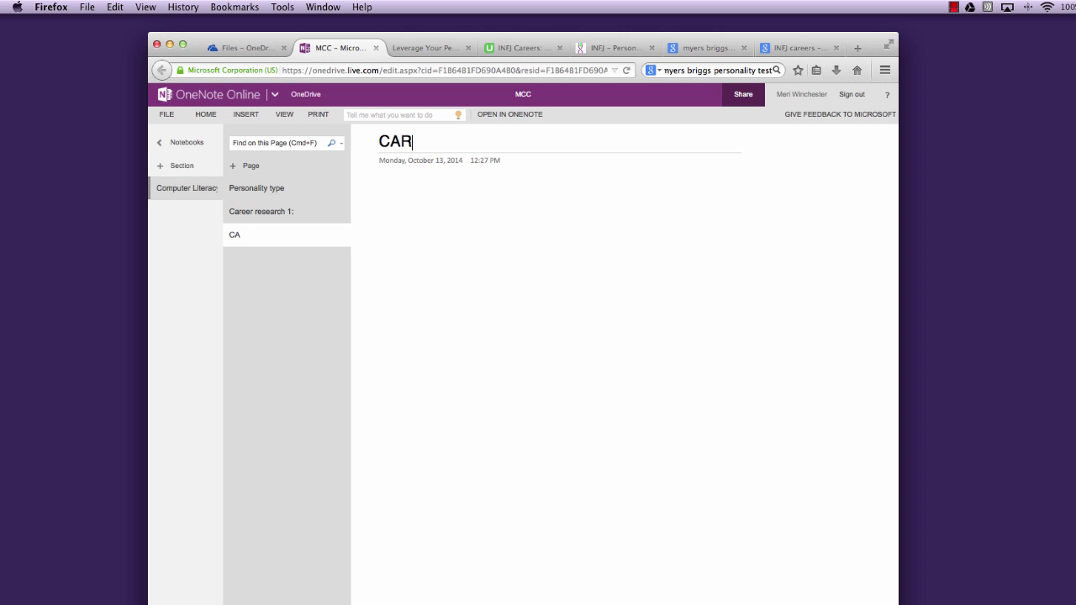
type("EE")
key("BackSpace")
key("BackSpace")
key("BackSpace")
key("BackSpace")
type("AR")
type("E")
key("BackSpace")
key("BackSpace")
key("BackSpace")
key("BackSpace")
type("Career r")
type("esearch 2")
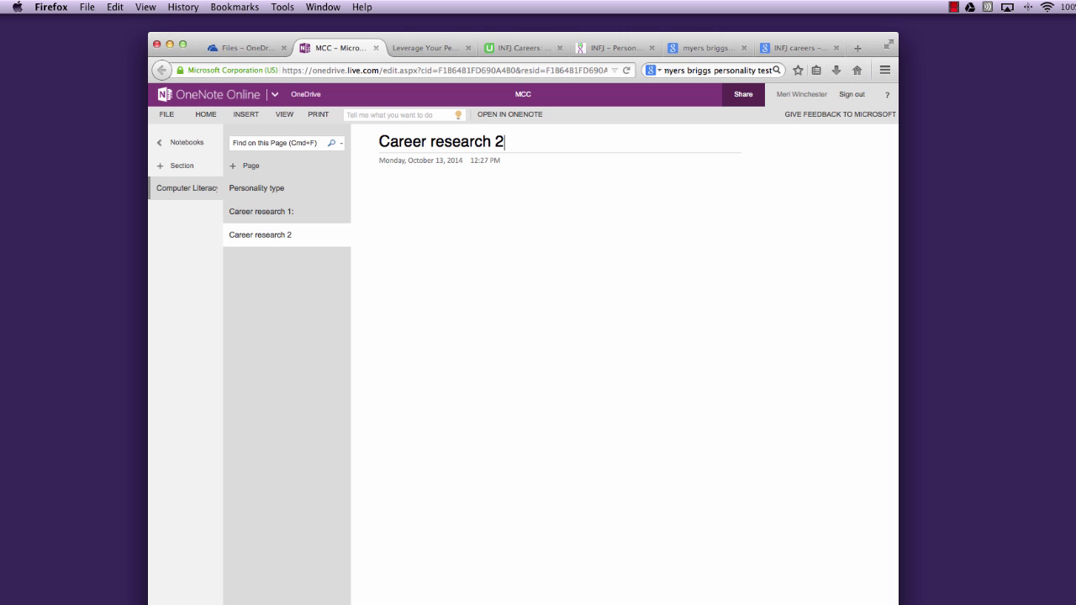
type(":")
- Open Google in a new browser tab and search for 'myers briggs test'
left_click(857, 51)
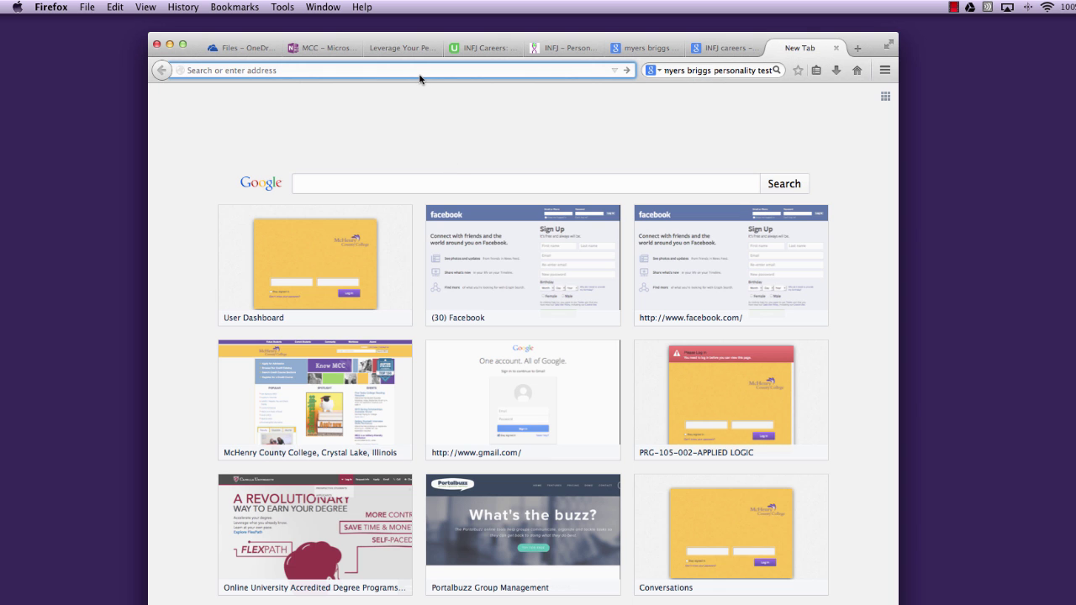
type("google")
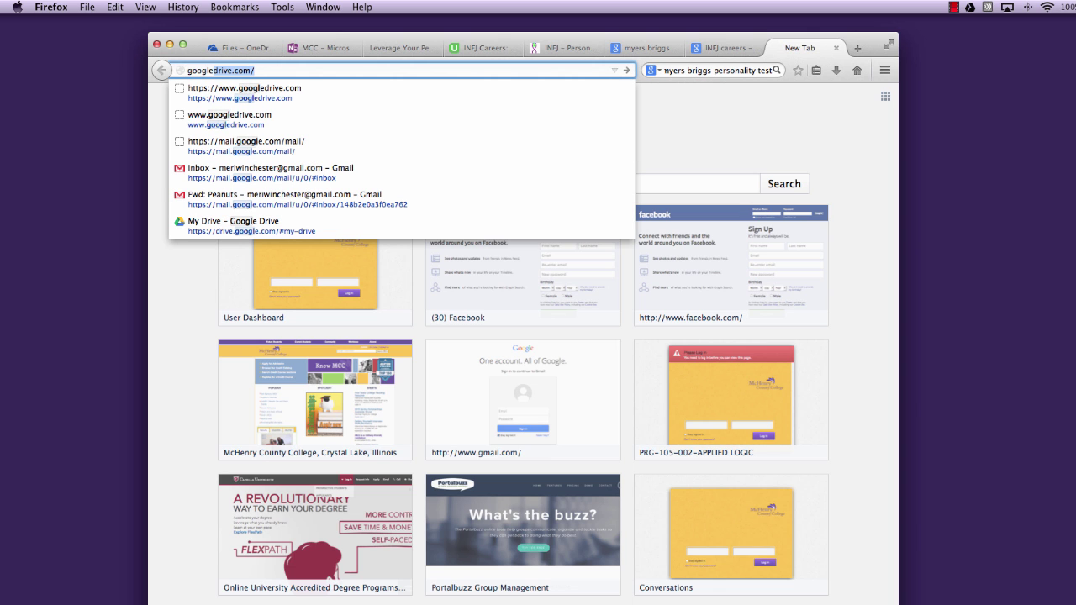
key("Return")
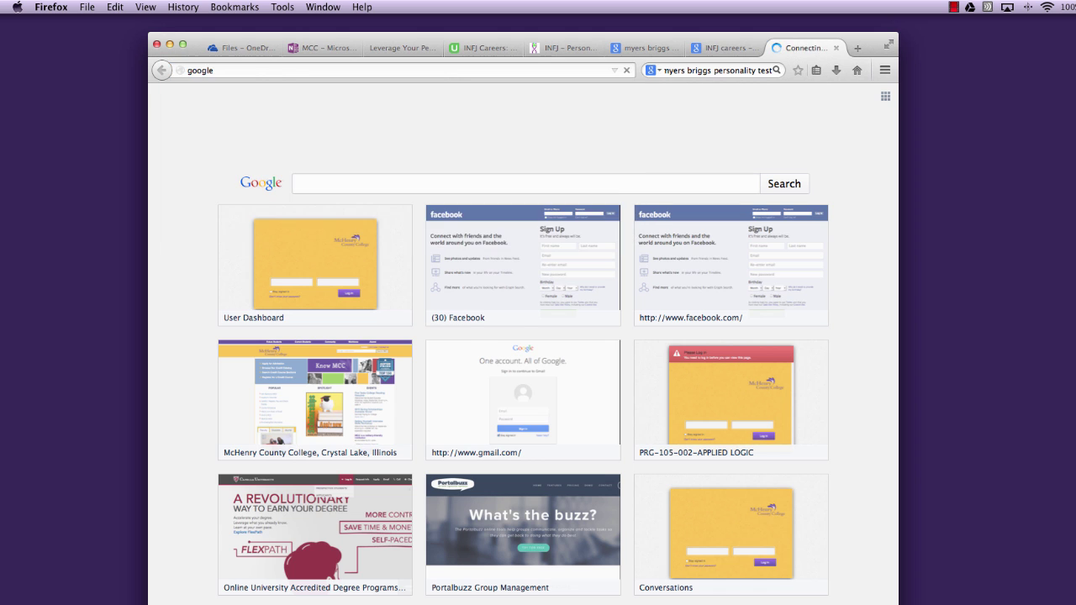
left_click(256, 203)
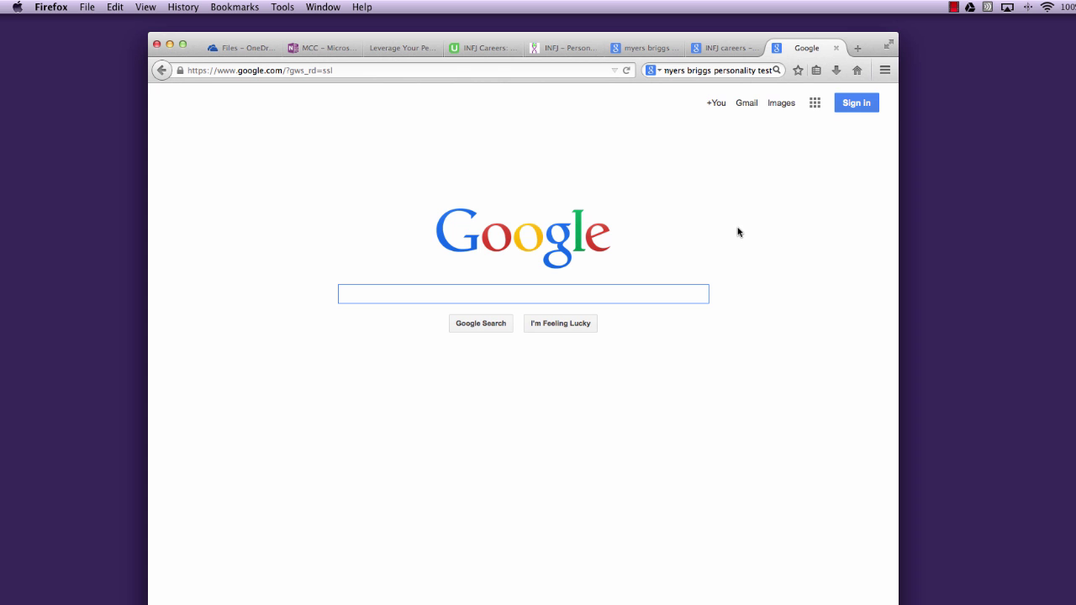
type("myers briggs test")
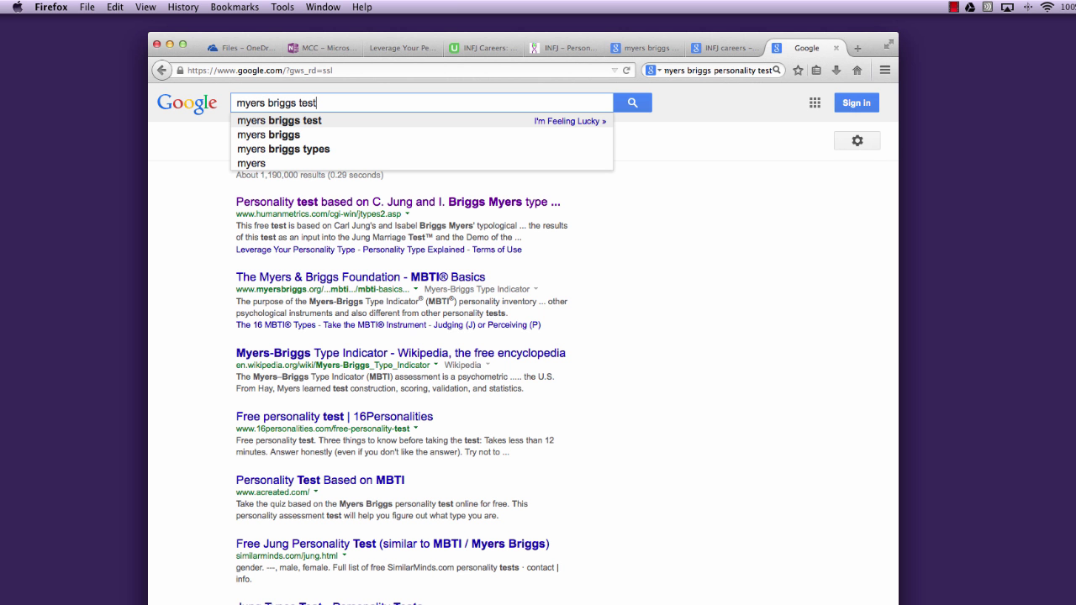
key("Return")
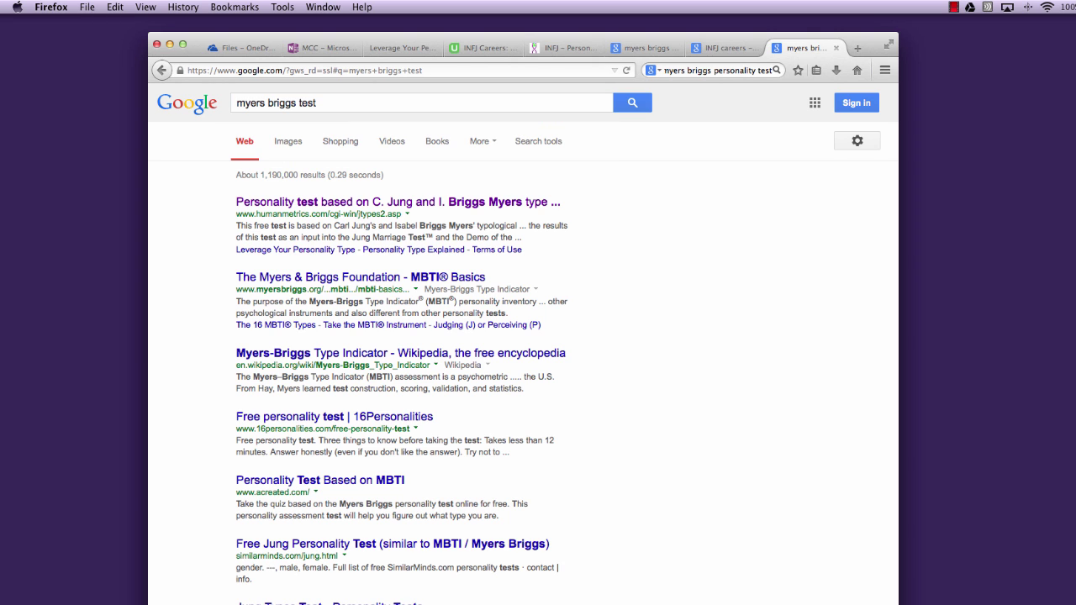